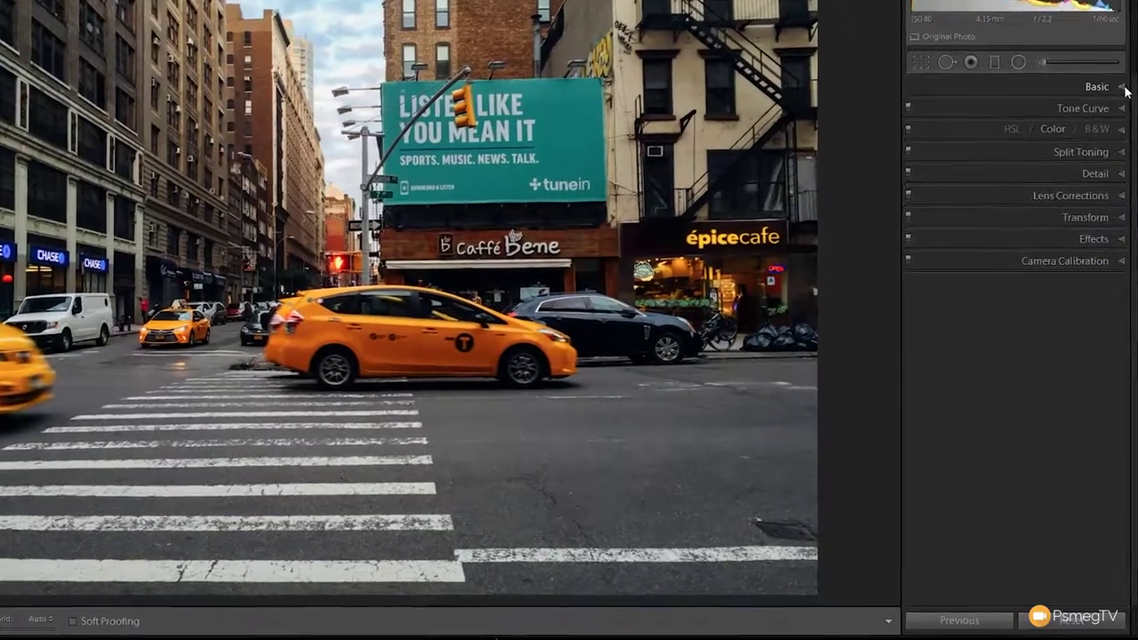
Step: In the Basic panel, cool the white balance to Temp -11 and Tint +10
left_click(1124, 88)
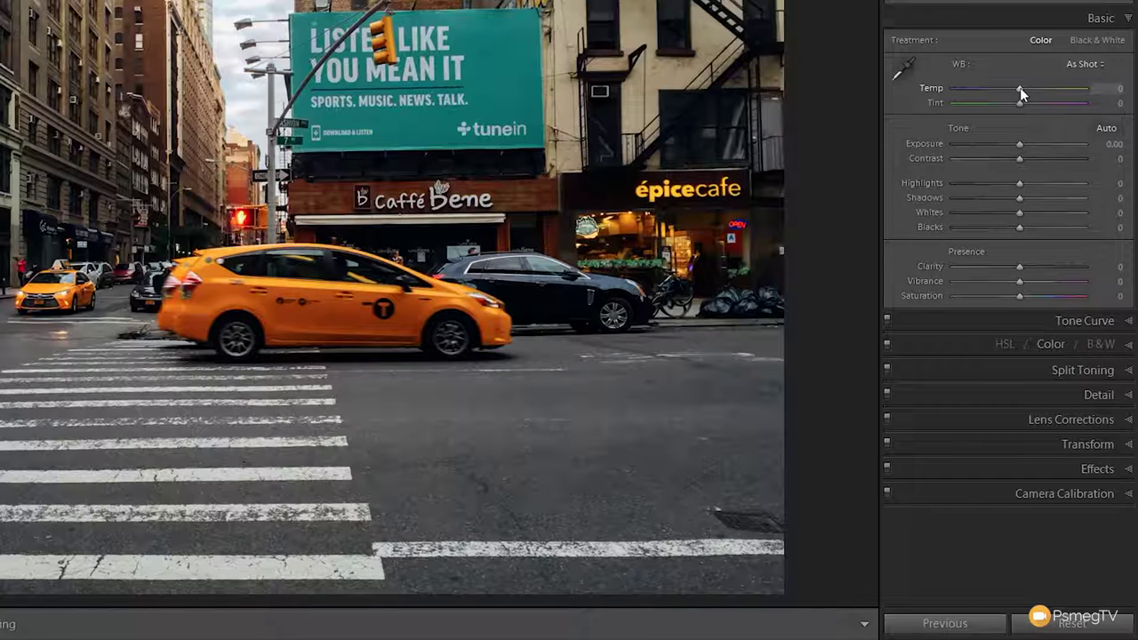
left_click_drag(1020, 88, 1013, 89)
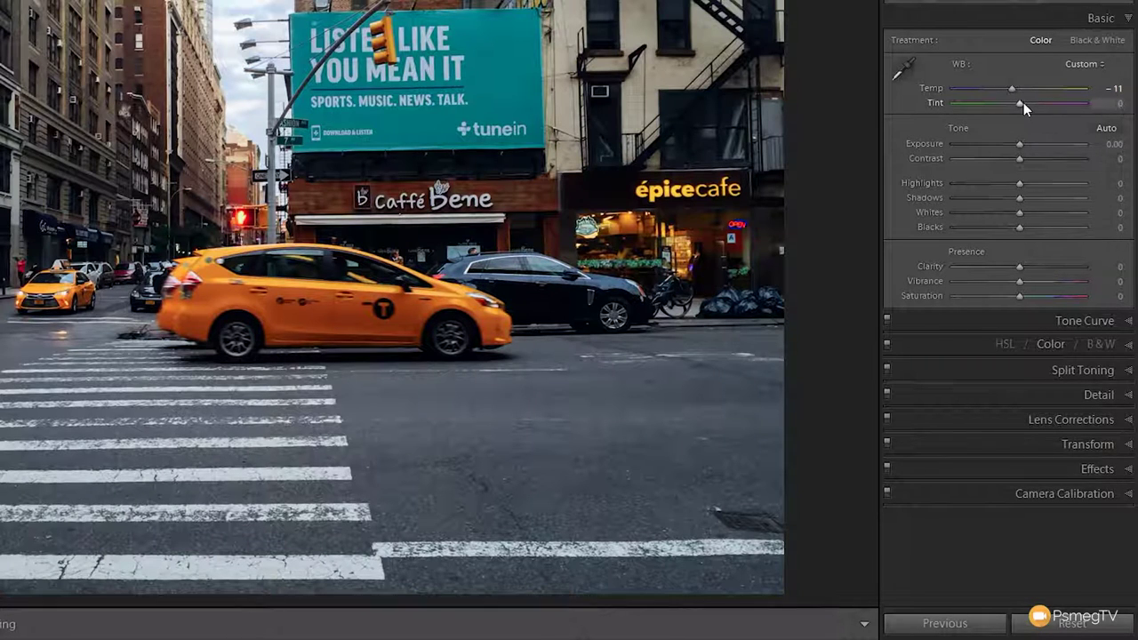
left_click_drag(1024, 102, 1030, 103)
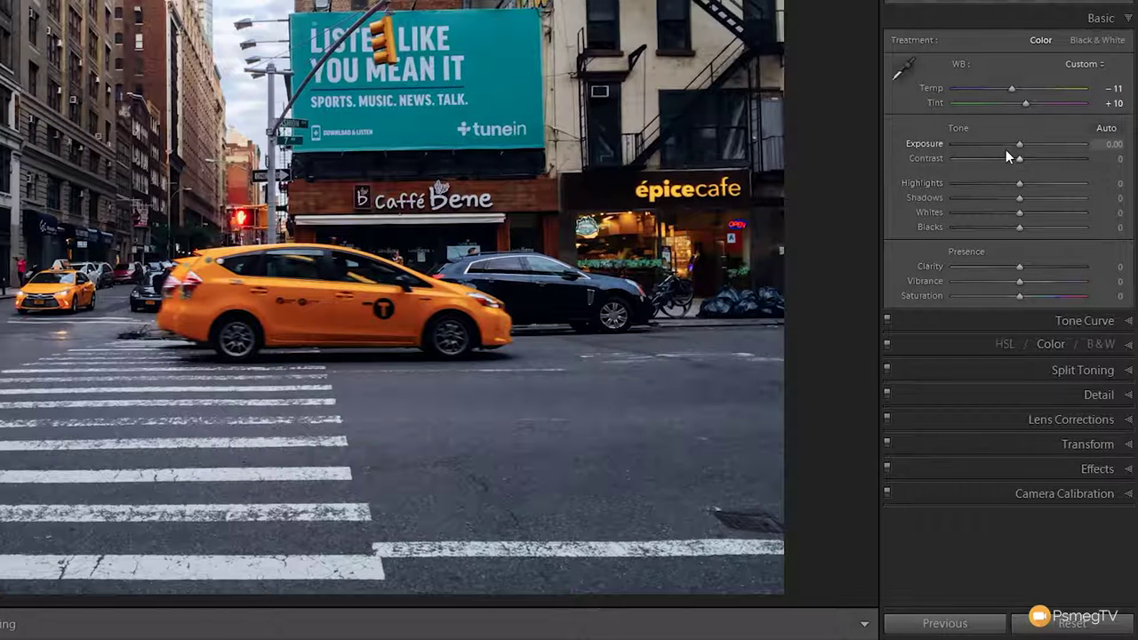
Step: Raise Exposure to +0.44 and Contrast to +80 in the Basic panel
left_click_drag(1020, 148, 1025, 145)
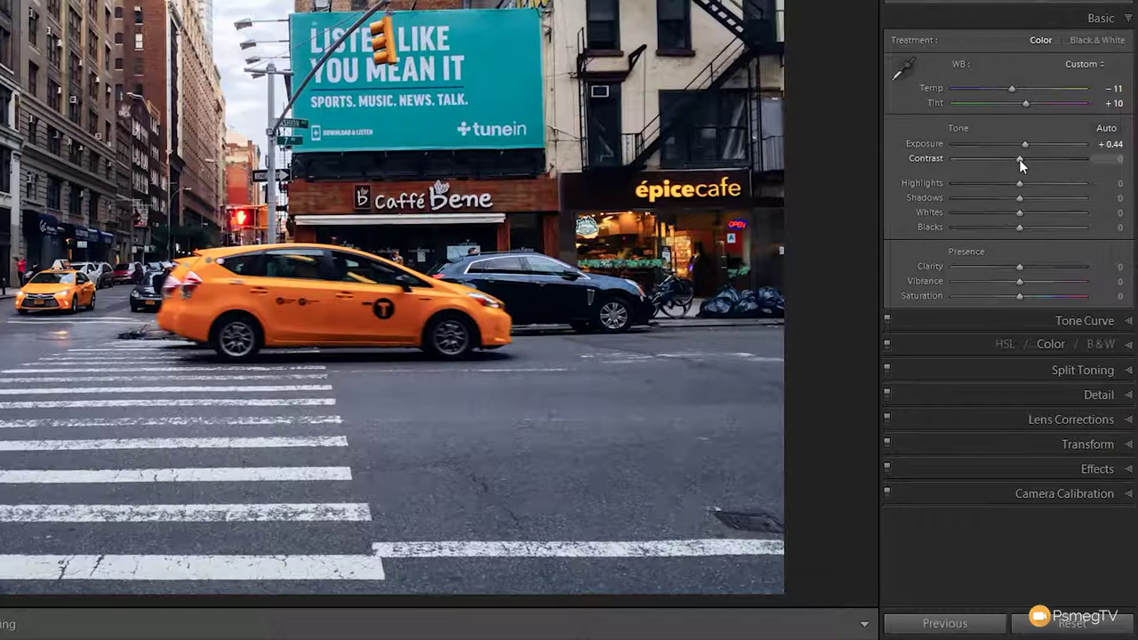
left_click_drag(1019, 159, 1071, 161)
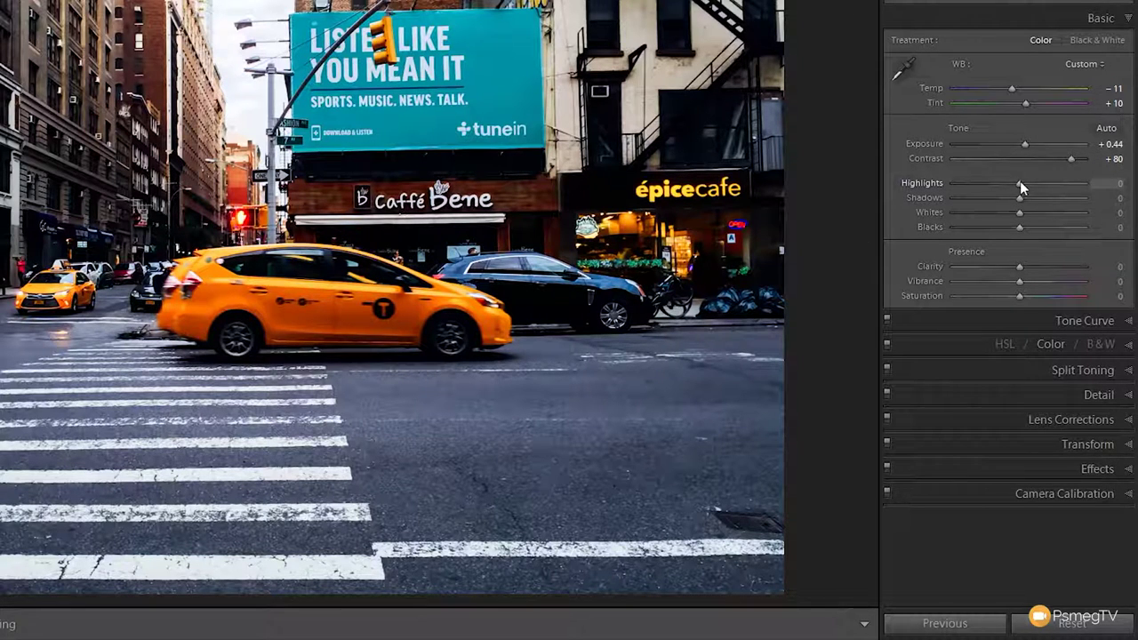
Step: Set Highlights to +93, Shadows +40, Whites -5 and Blacks +61 for a lifted tone
left_click_drag(1020, 180, 1043, 182)
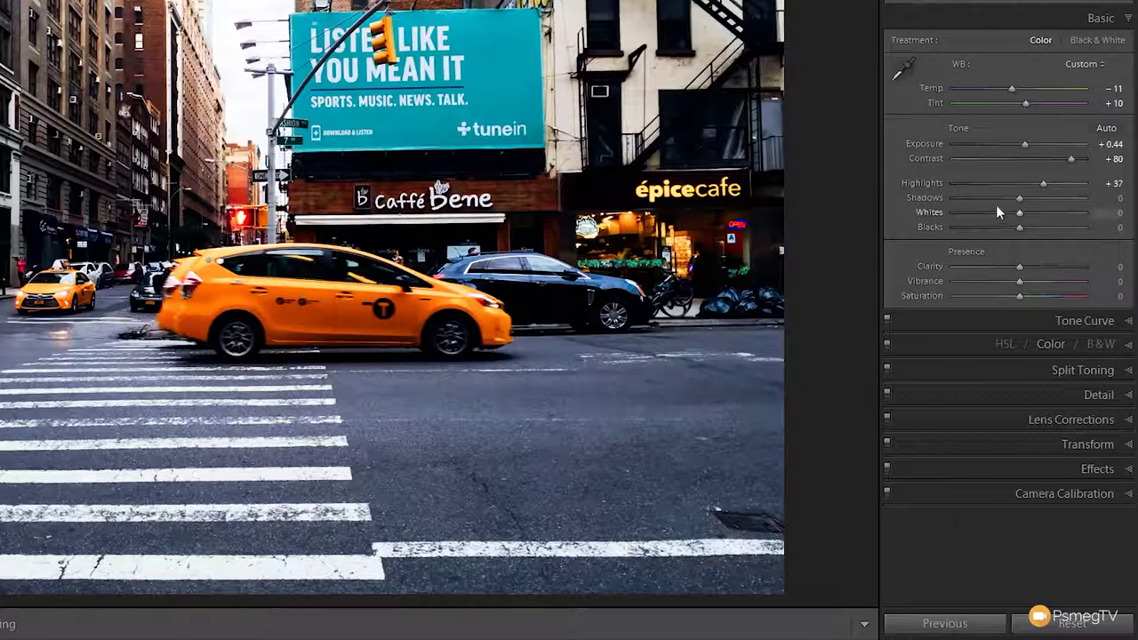
left_click_drag(1042, 183, 1077, 182)
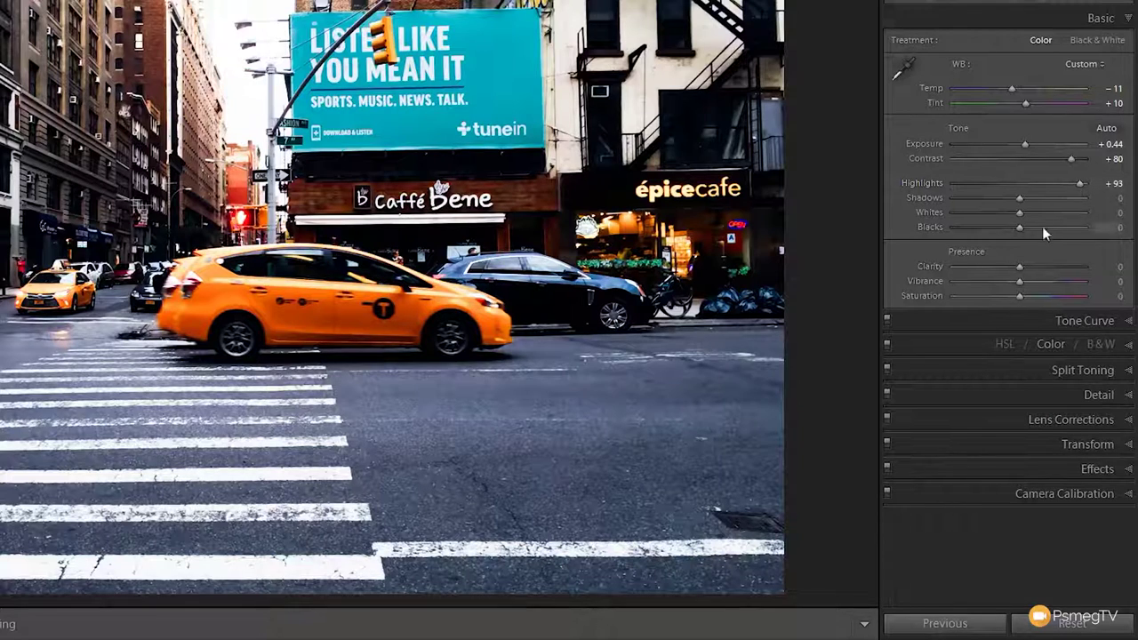
left_click_drag(1020, 198, 1046, 195)
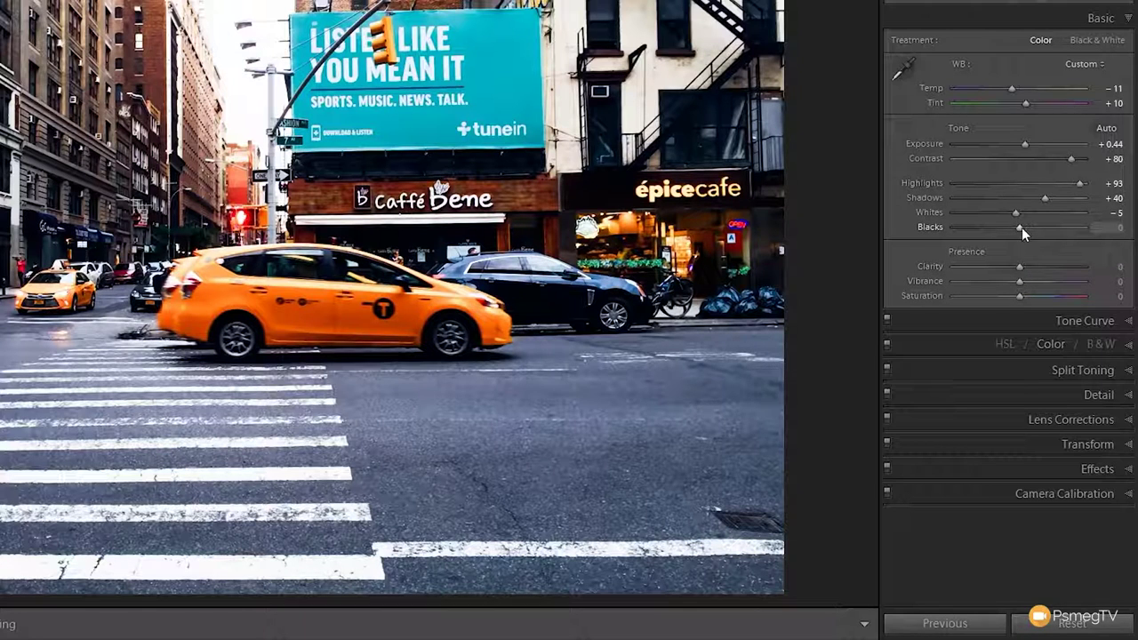
left_click_drag(1021, 228, 1062, 229)
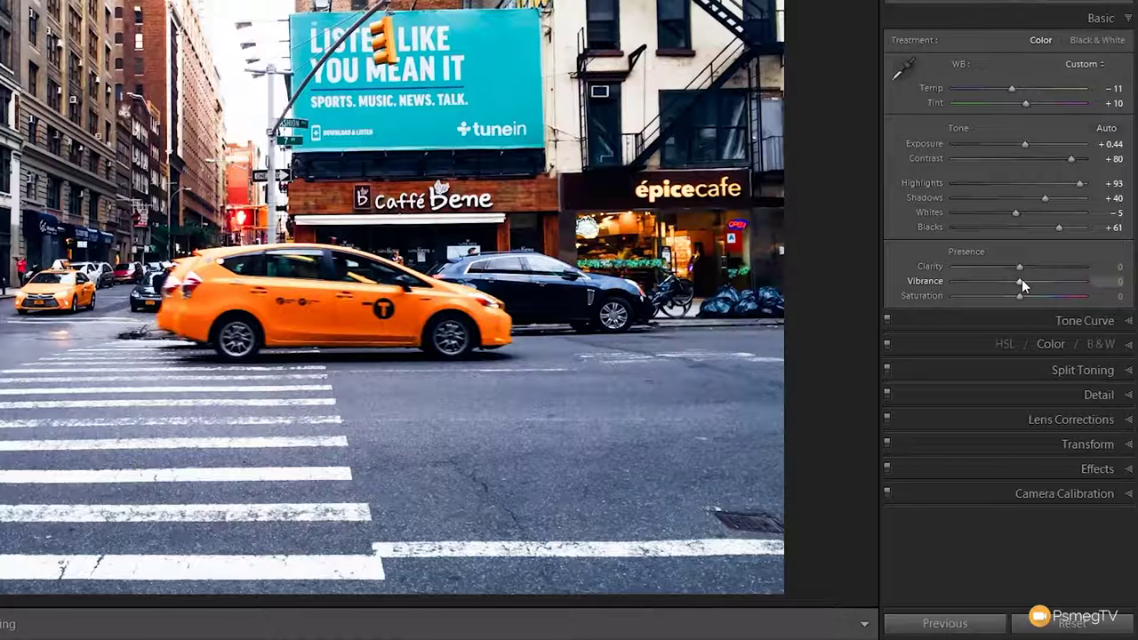
Step: Raise Vibrance to +64 and cut Saturation to -61 in the Presence section
left_click_drag(1019, 281, 1043, 281)
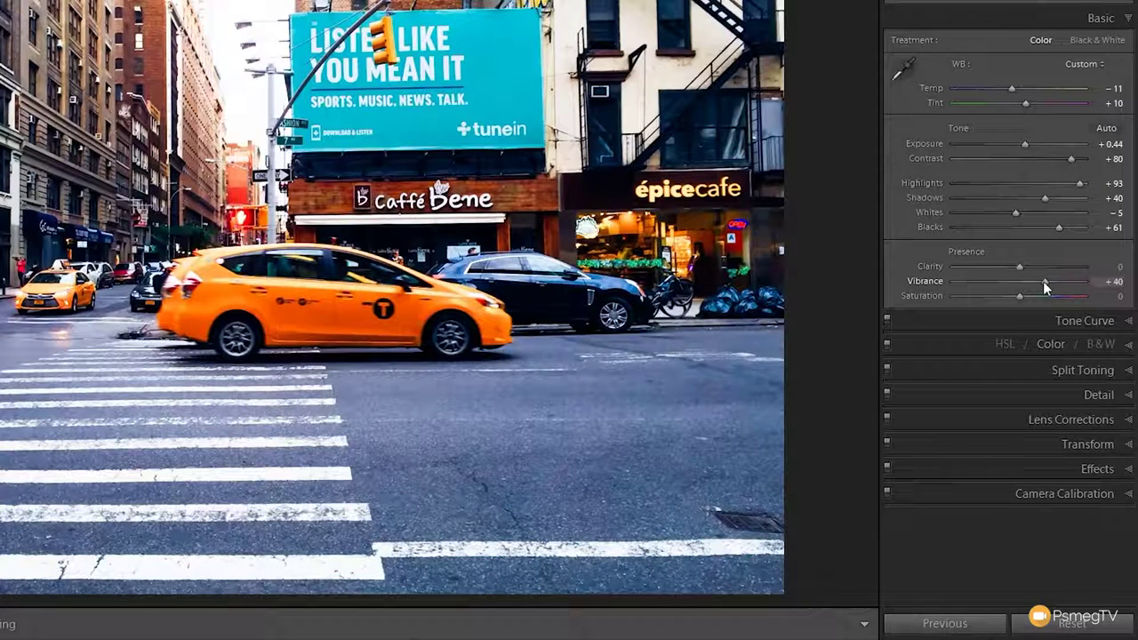
left_click_drag(1043, 281, 1062, 283)
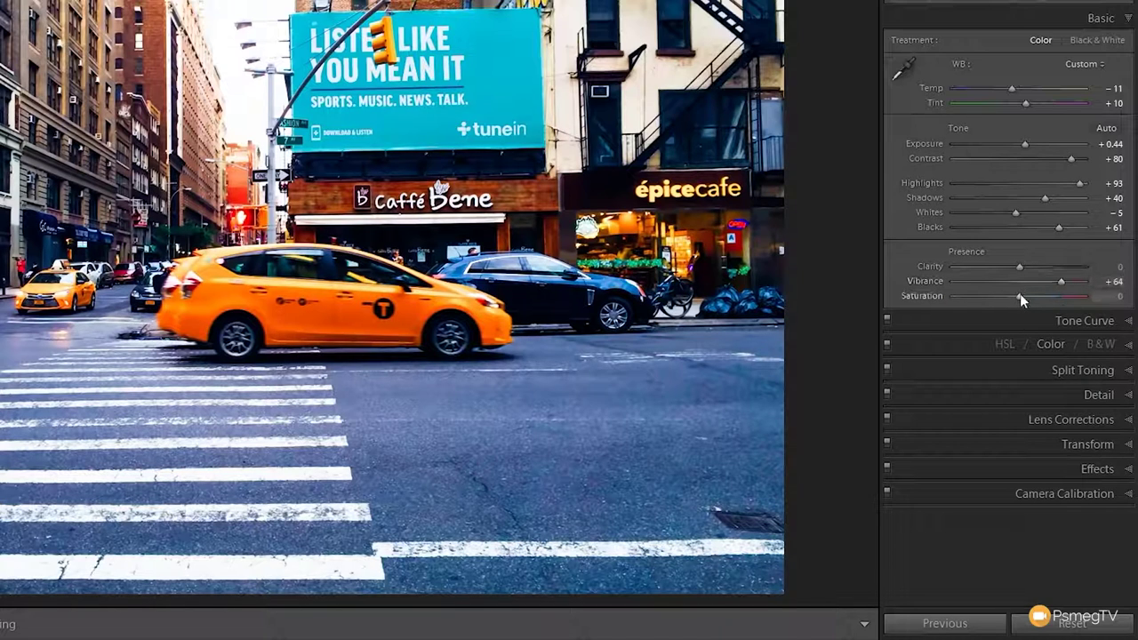
left_click_drag(1021, 296, 980, 297)
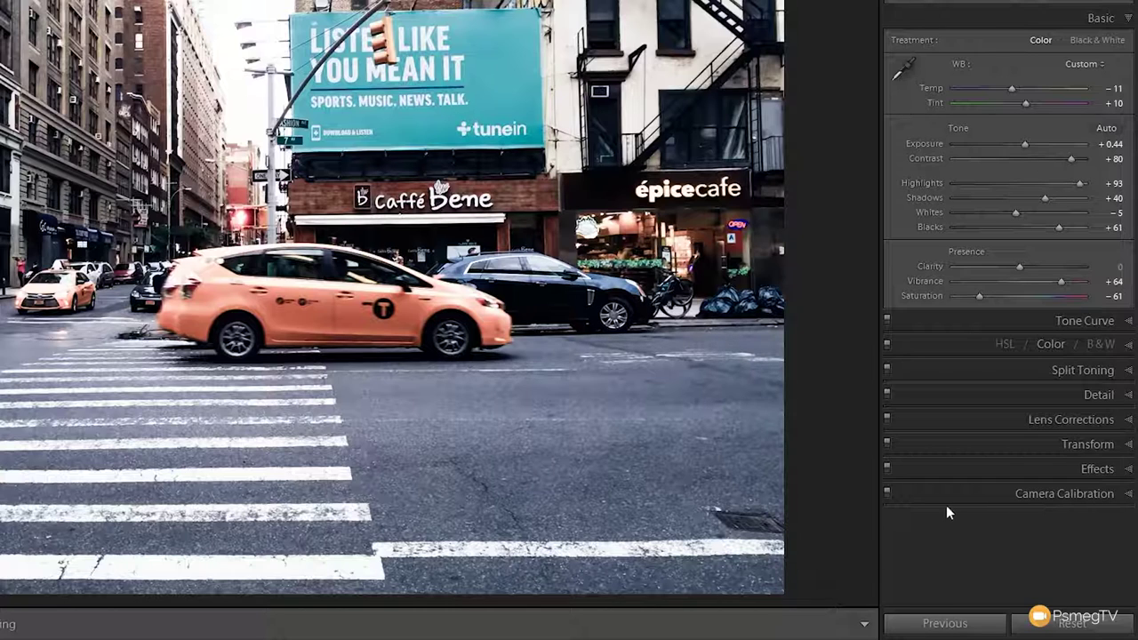
Step: Lift the tone curve's black point and pull two added points down to darken midtones
left_click(1117, 325)
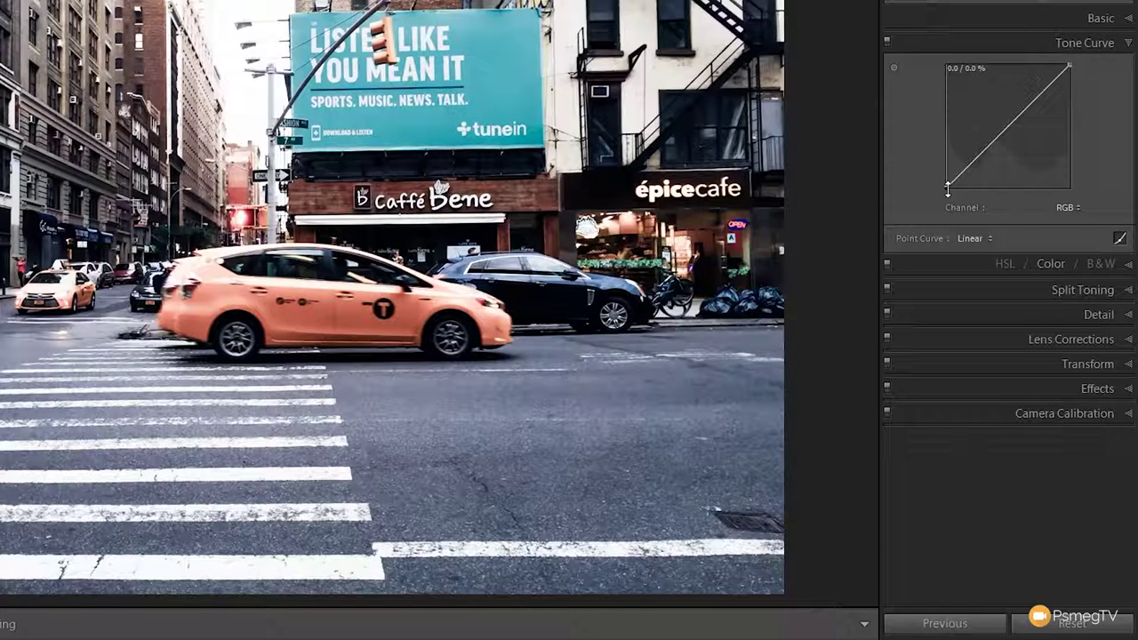
left_click_drag(947, 189, 946, 172)
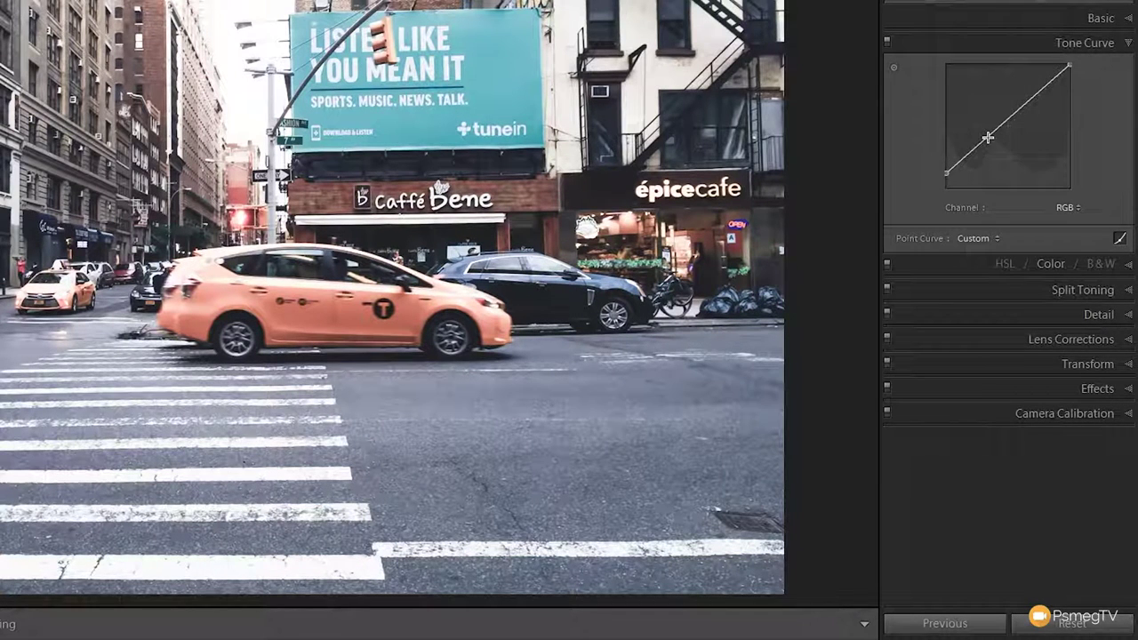
left_click(1038, 90)
left_click(992, 137)
left_click_drag(991, 137, 993, 147)
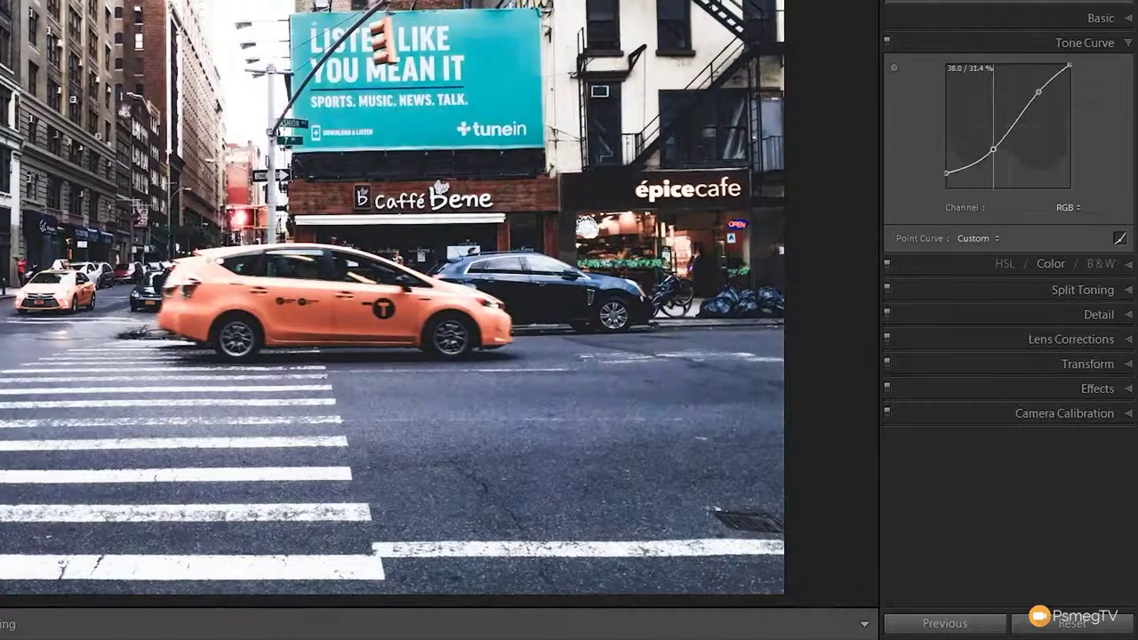
left_click_drag(1039, 91, 1042, 104)
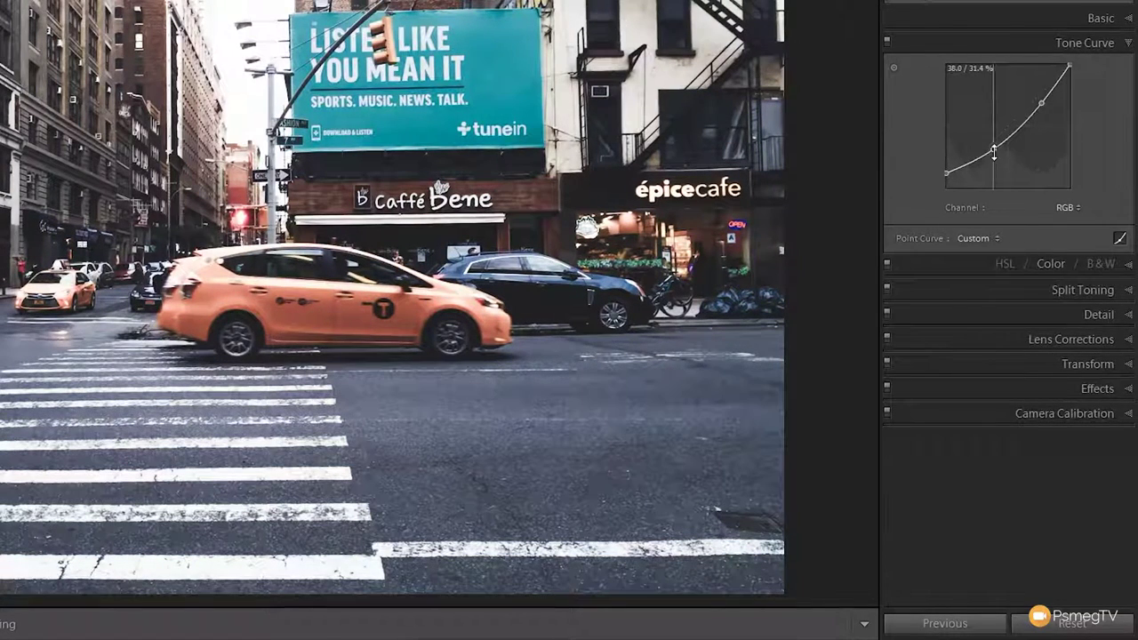
left_click_drag(1042, 103, 1042, 107)
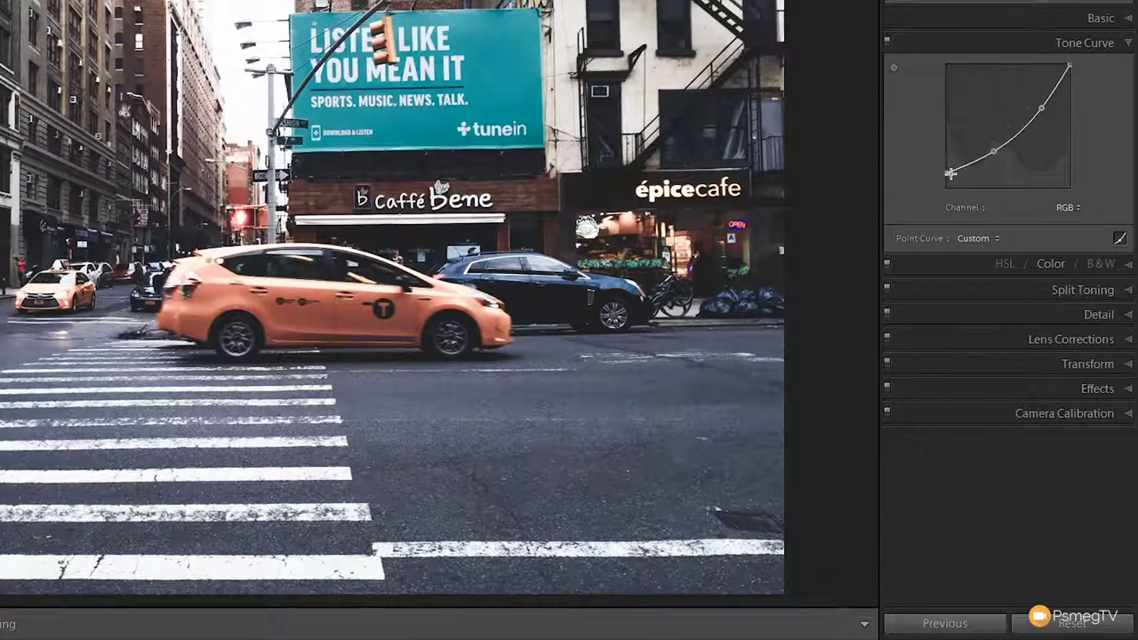
left_click_drag(947, 173, 947, 171)
Step: Toggle the tone curve off and on to compare, then collapse the panel
left_click(886, 42)
left_click(888, 41)
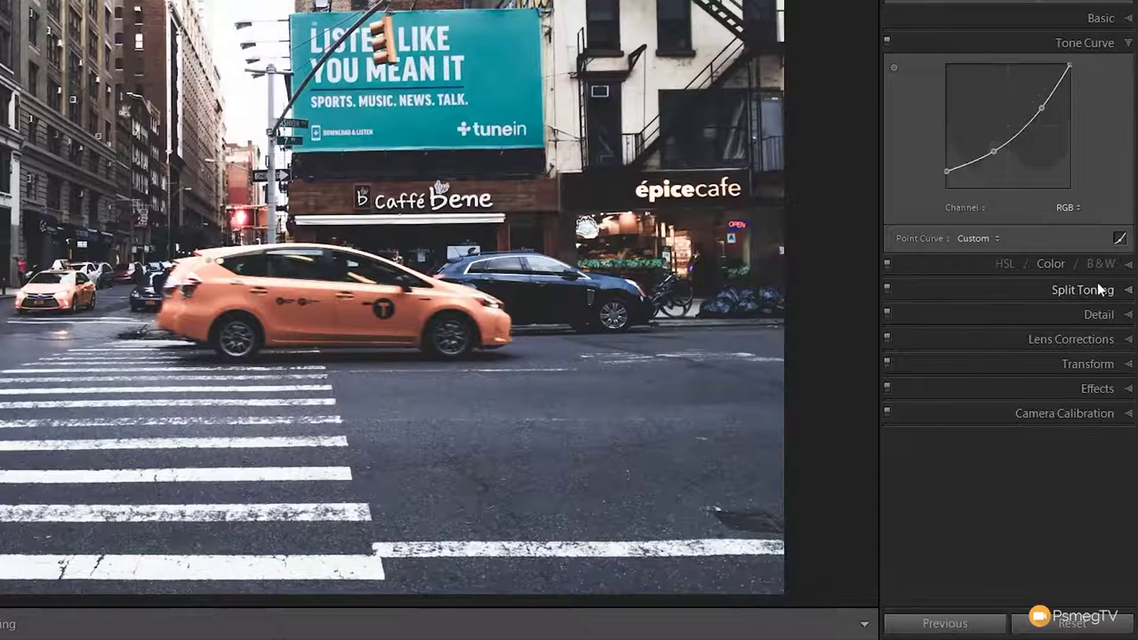
left_click(1128, 44)
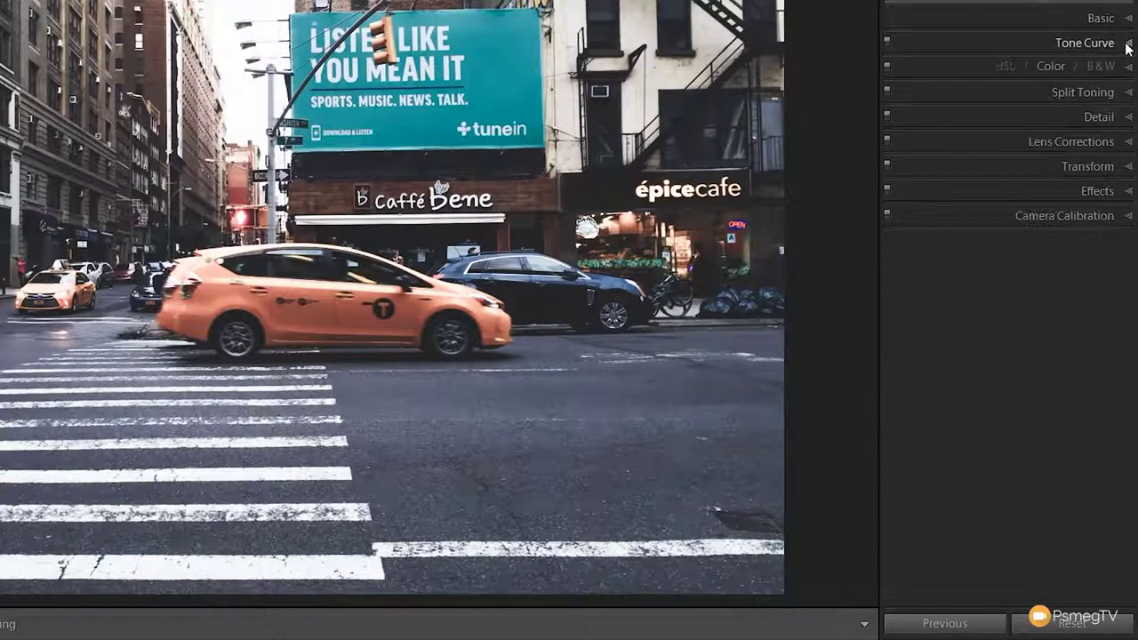
Step: Set HSL Hue Red to +28 and Orange to +39, toggling HSL to compare
left_click(1005, 66)
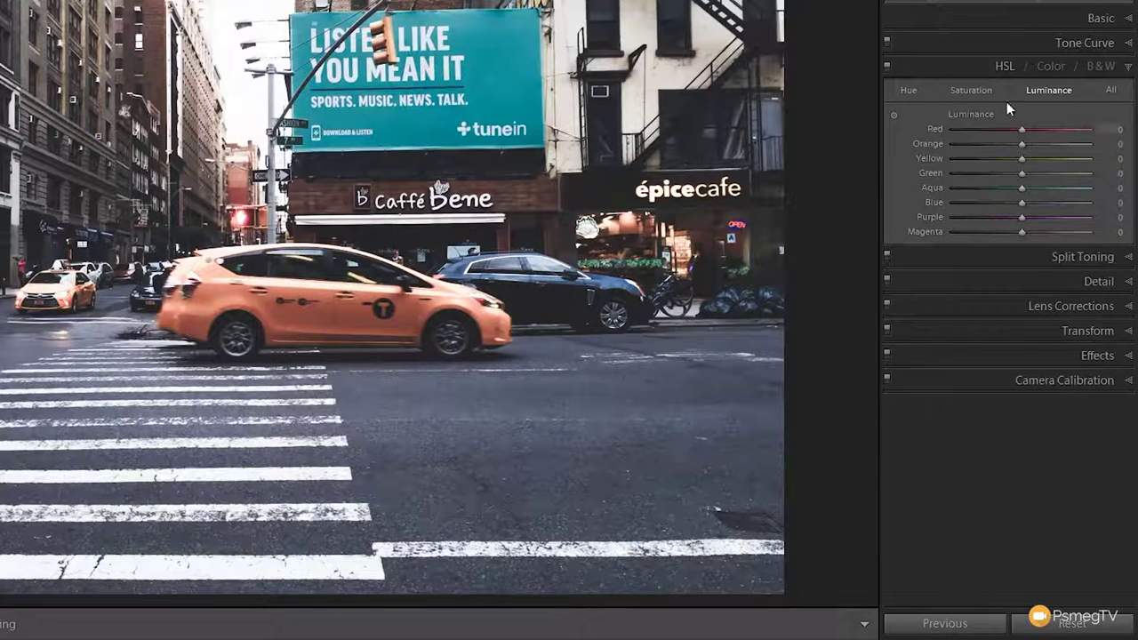
left_click(909, 90)
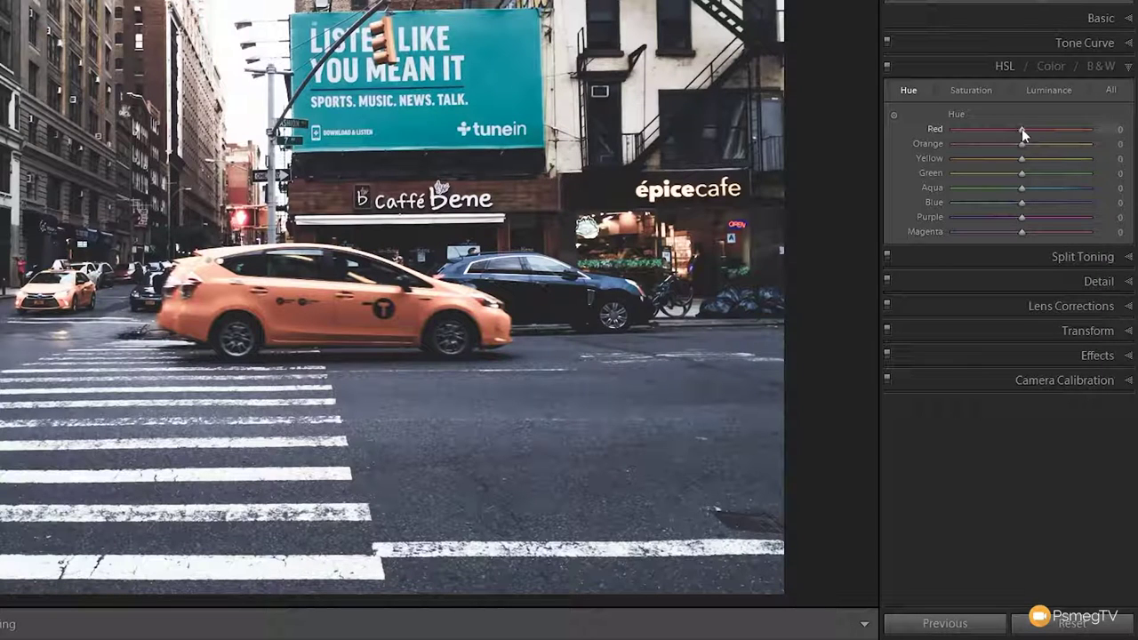
left_click_drag(1021, 128, 1048, 139)
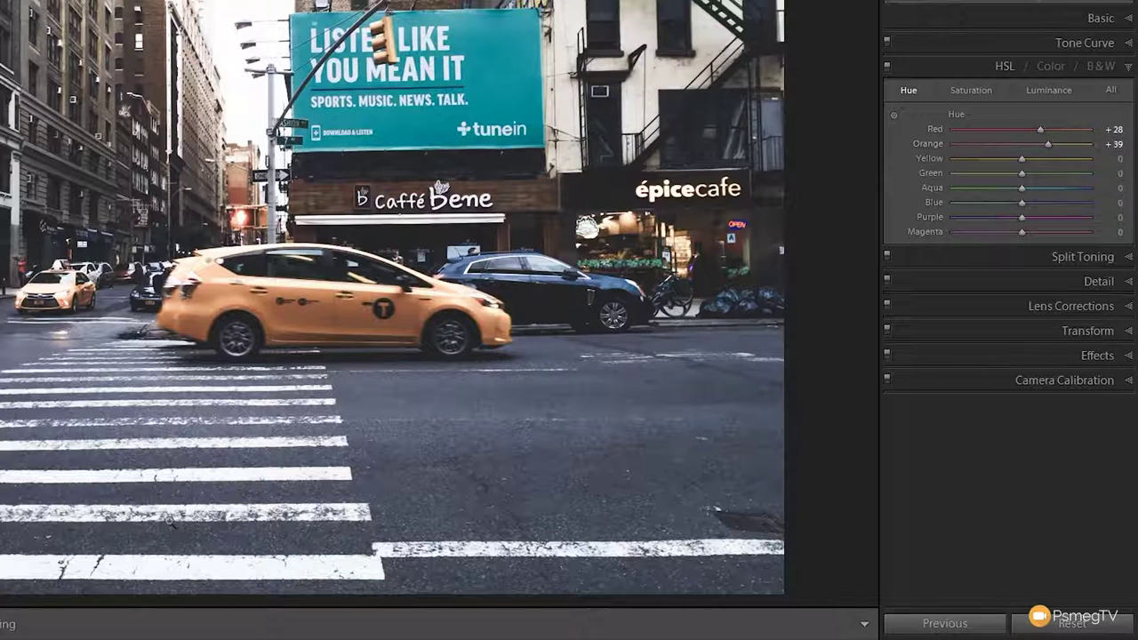
left_click(886, 67)
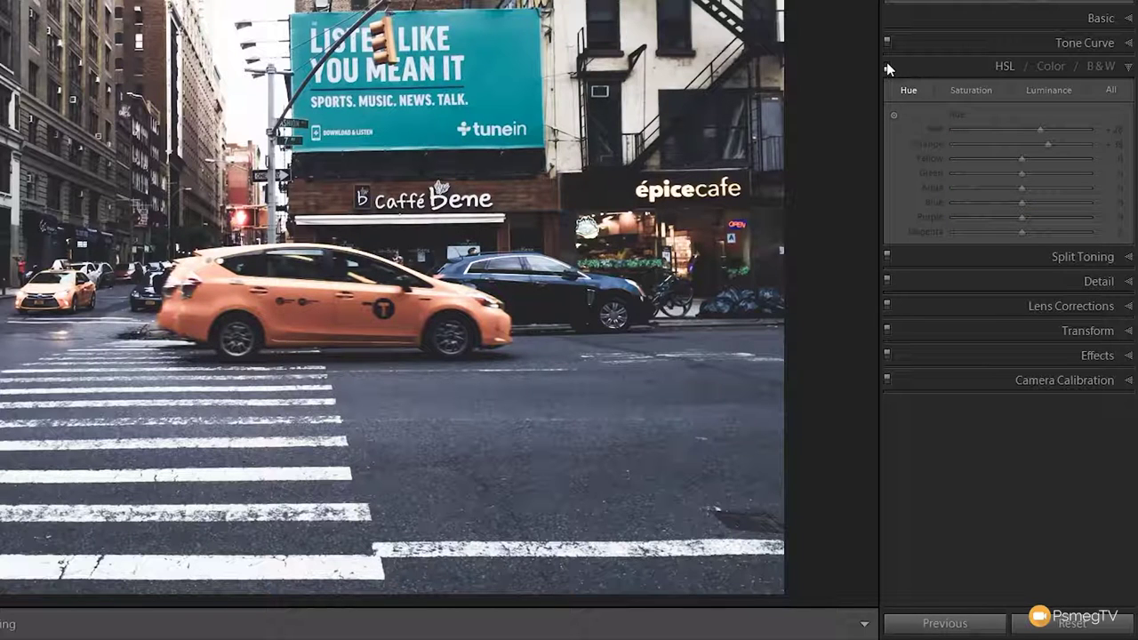
left_click(886, 66)
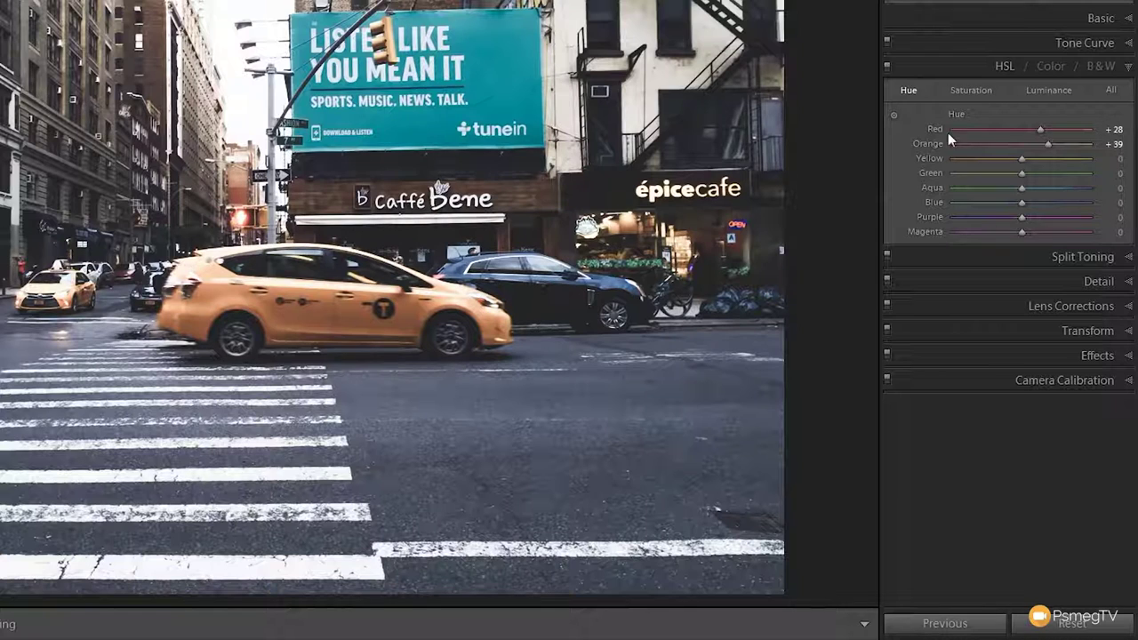
Step: Set HSL Saturation Red +70, Orange +63, Yellow +55, and Green through Magenta around -71 to -75
left_click(973, 91)
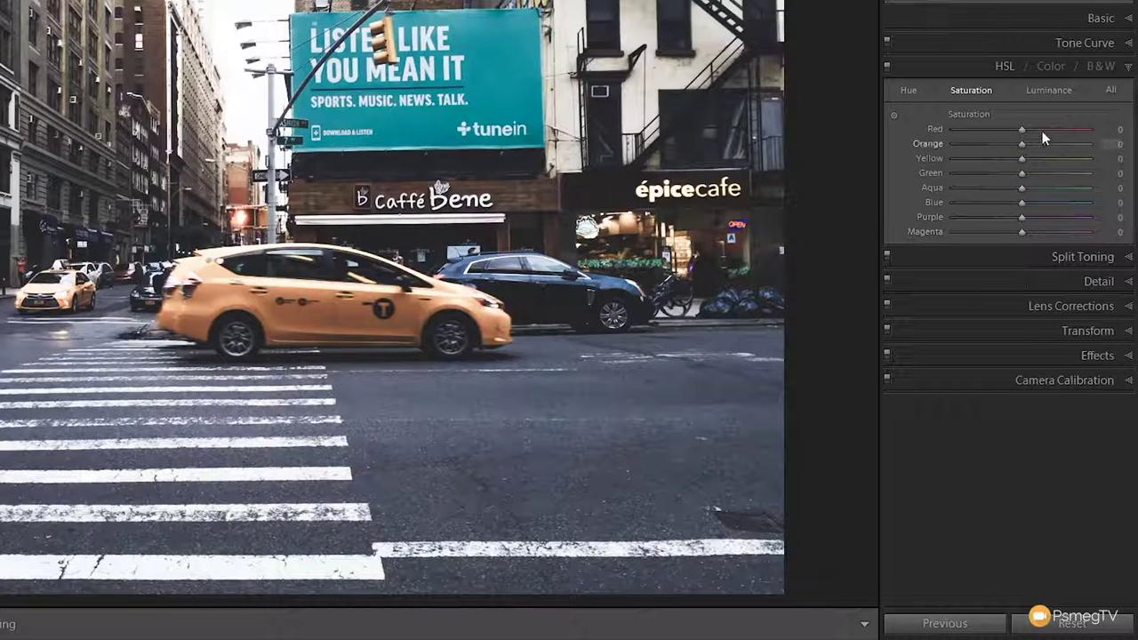
left_click_drag(1022, 129, 1067, 132)
left_click_drag(1023, 145, 1067, 142)
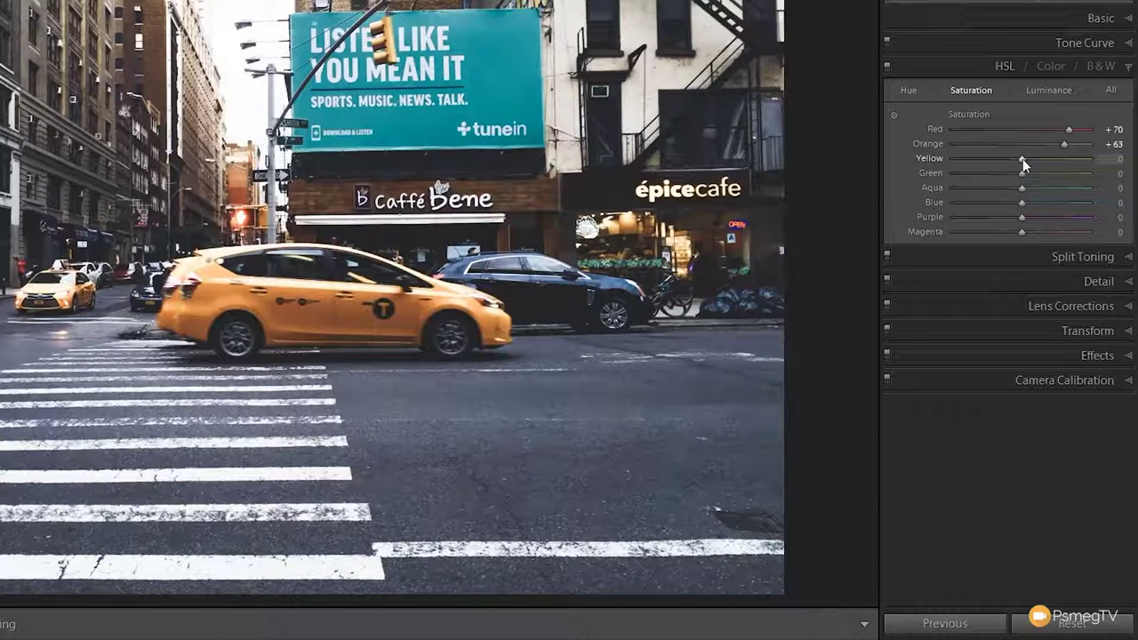
left_click_drag(1022, 158, 1060, 156)
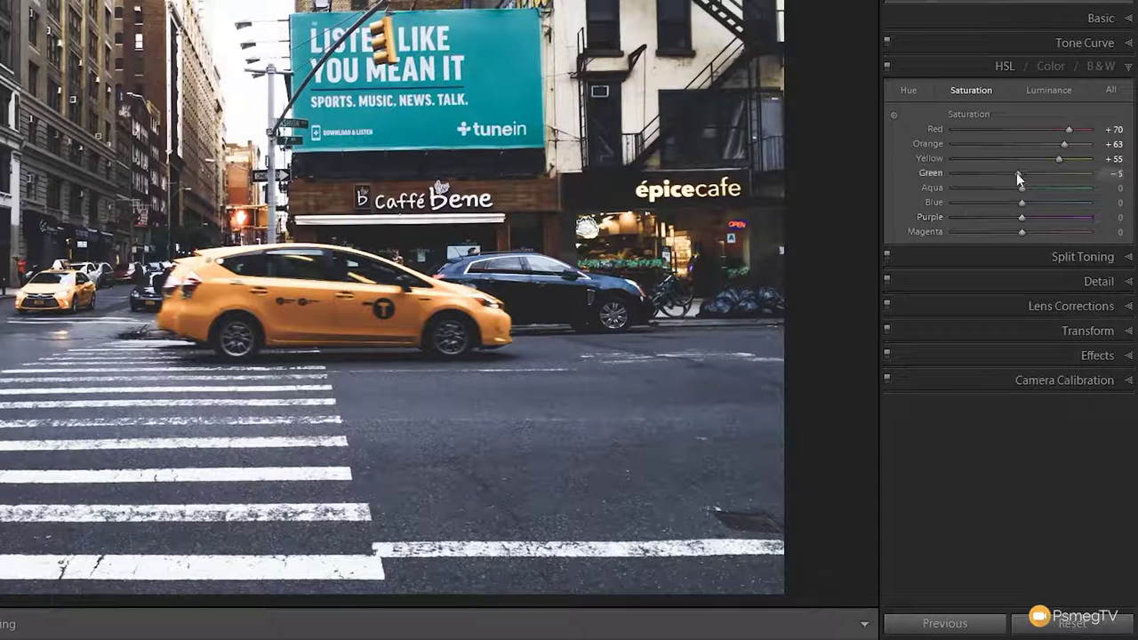
left_click_drag(1015, 175, 976, 234)
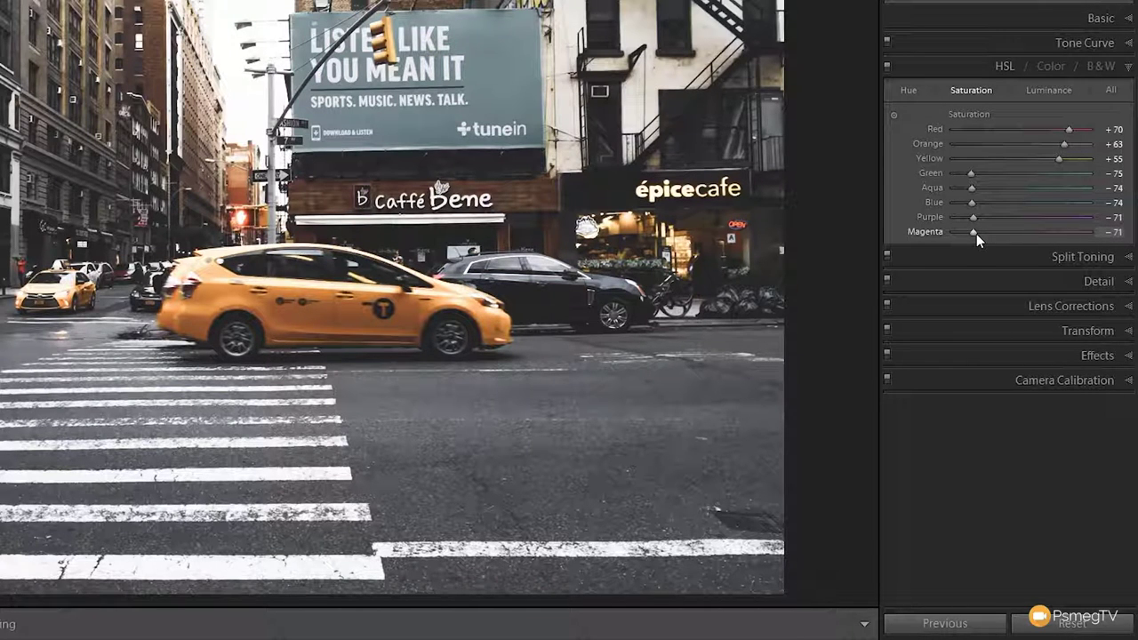
Step: Set HSL Luminance Red +78, Orange -36, Yellow +36, Green -7, Aqua through Magenta about -67 to -69
left_click(1059, 88)
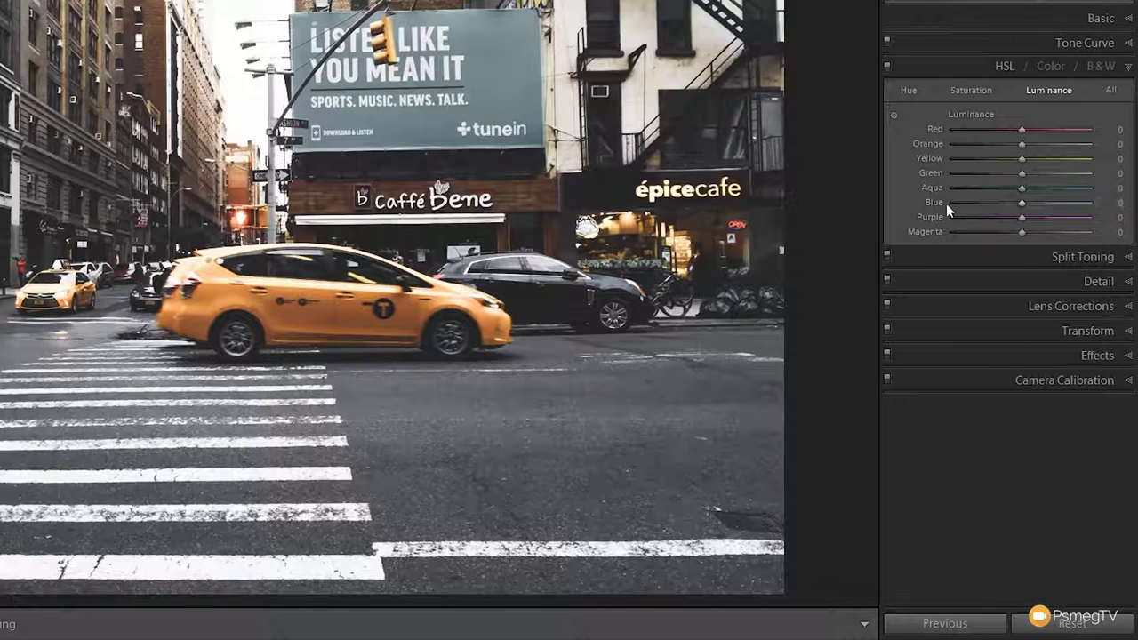
left_click_drag(1021, 132, 1074, 131)
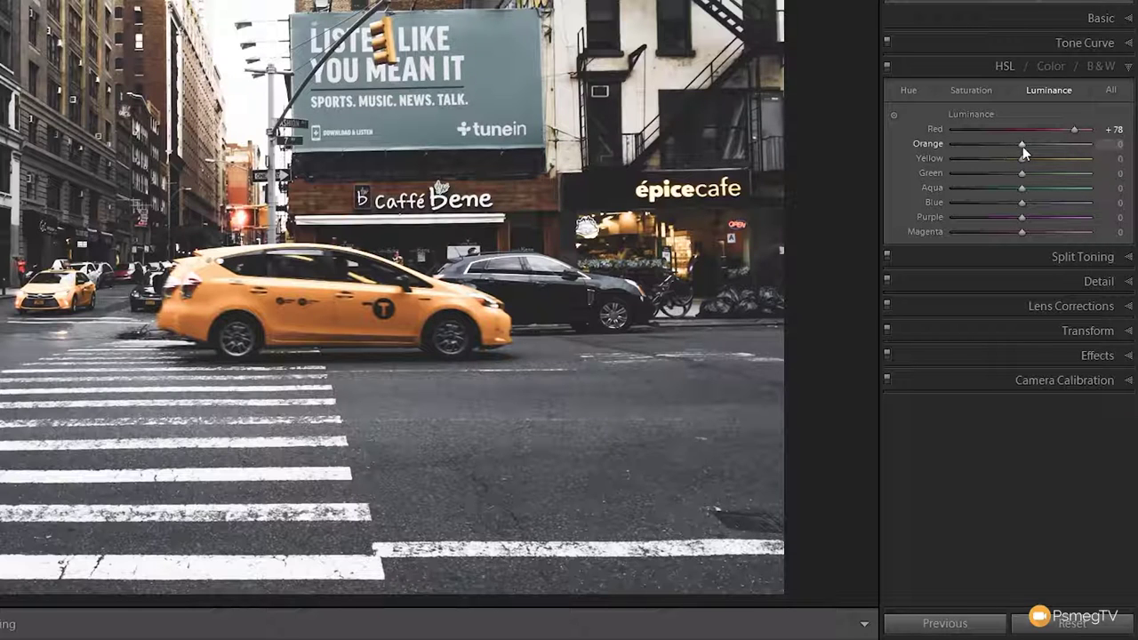
left_click_drag(1023, 146, 995, 144)
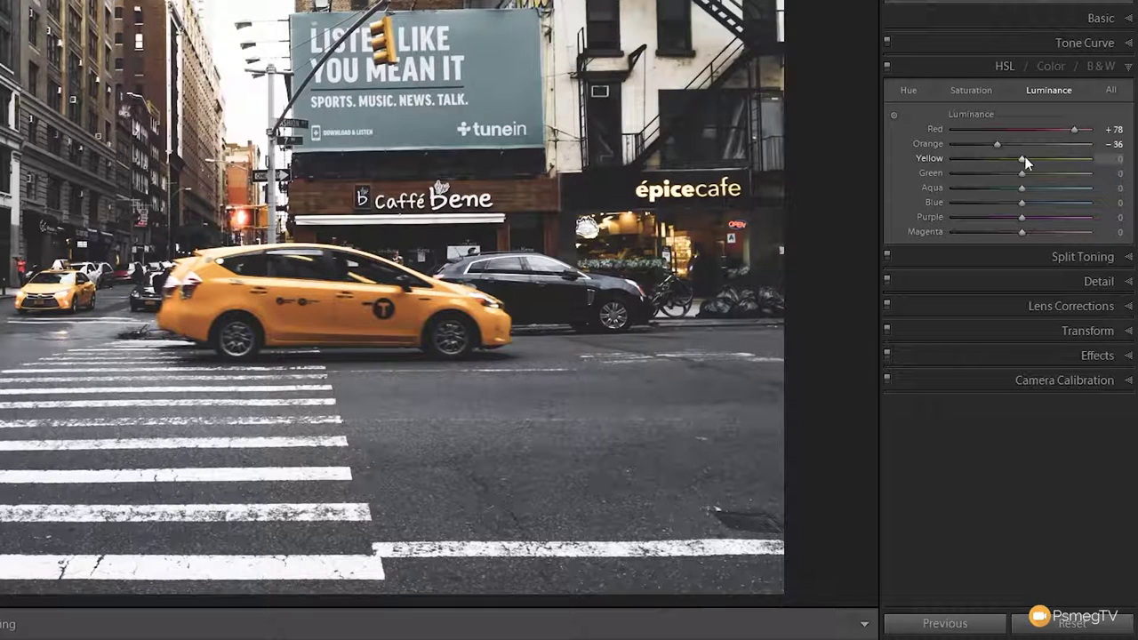
left_click_drag(1025, 158, 1049, 158)
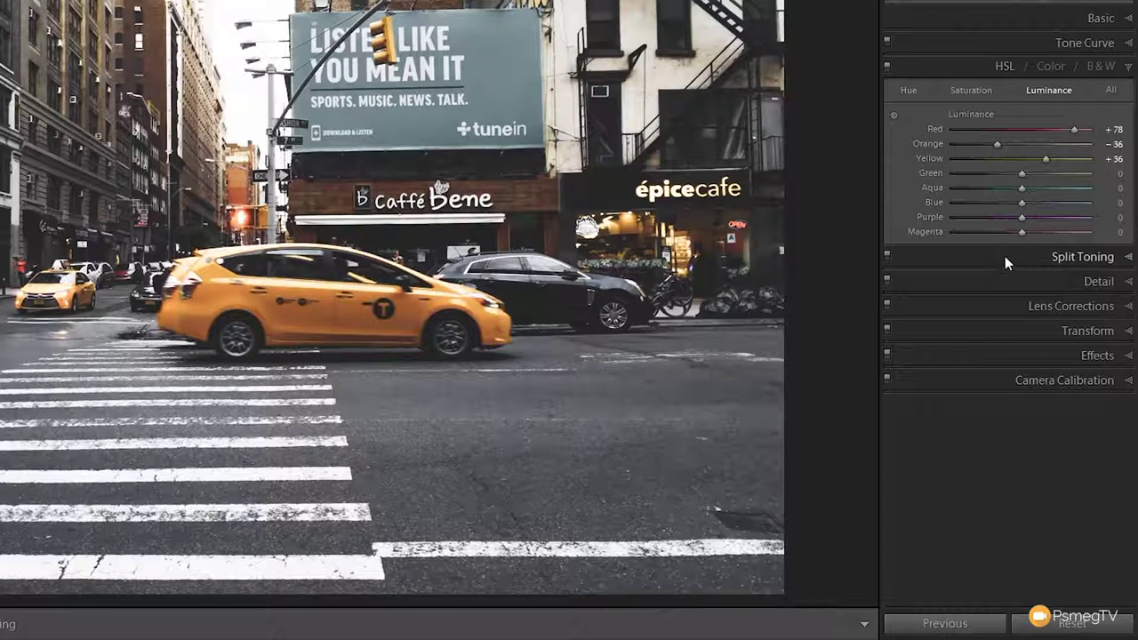
left_click_drag(1023, 173, 1024, 174)
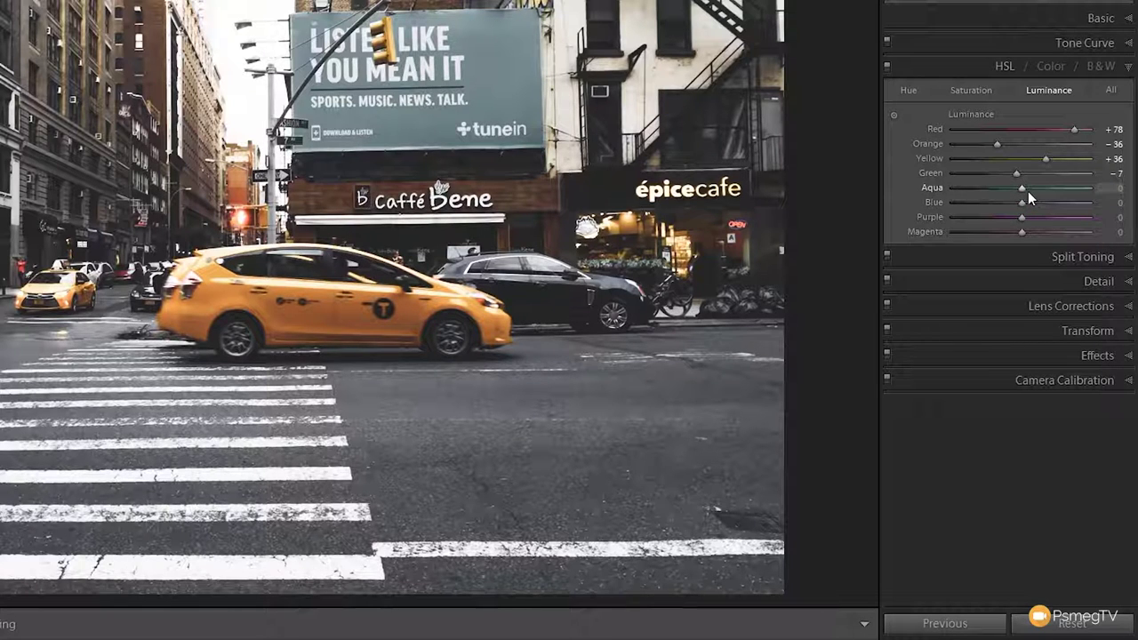
left_click_drag(1024, 188, 978, 193)
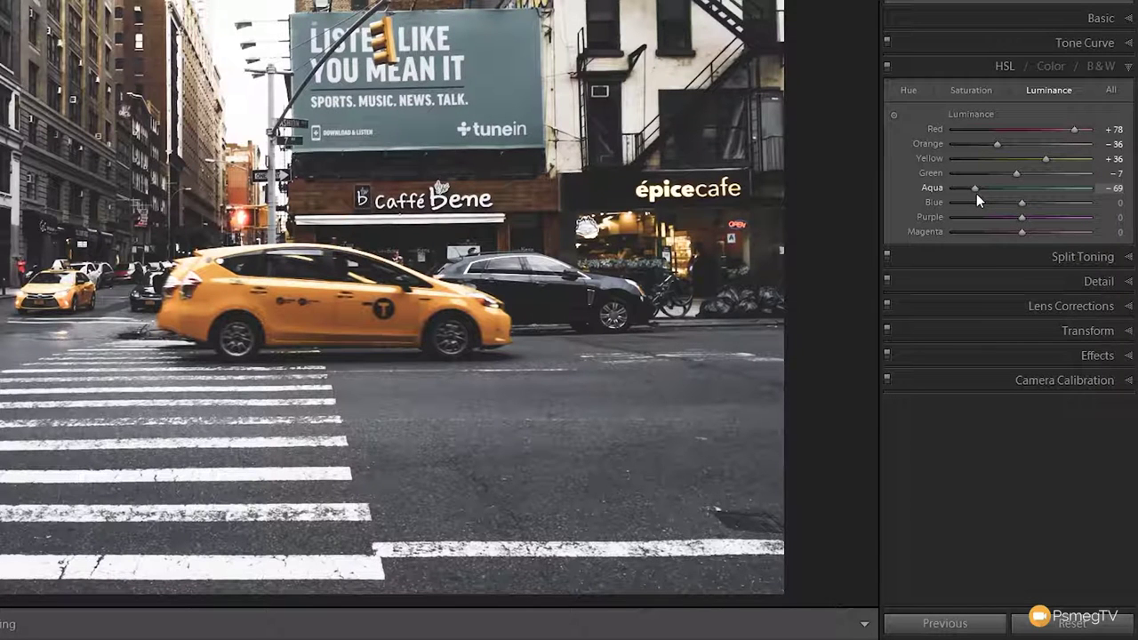
left_click_drag(1021, 202, 977, 233)
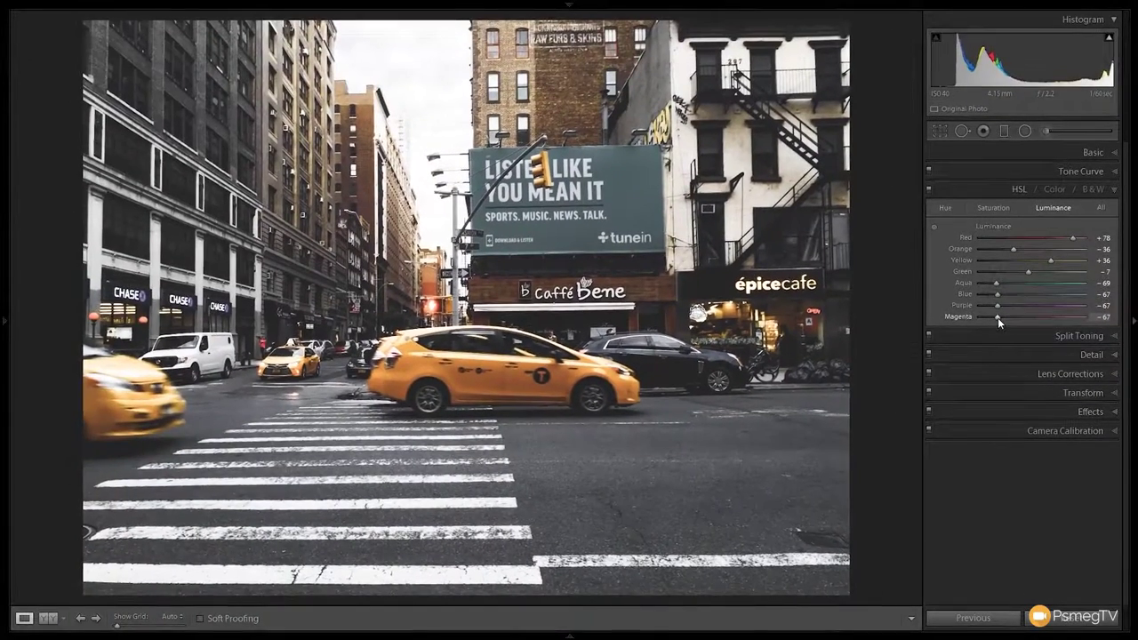
left_click(930, 193)
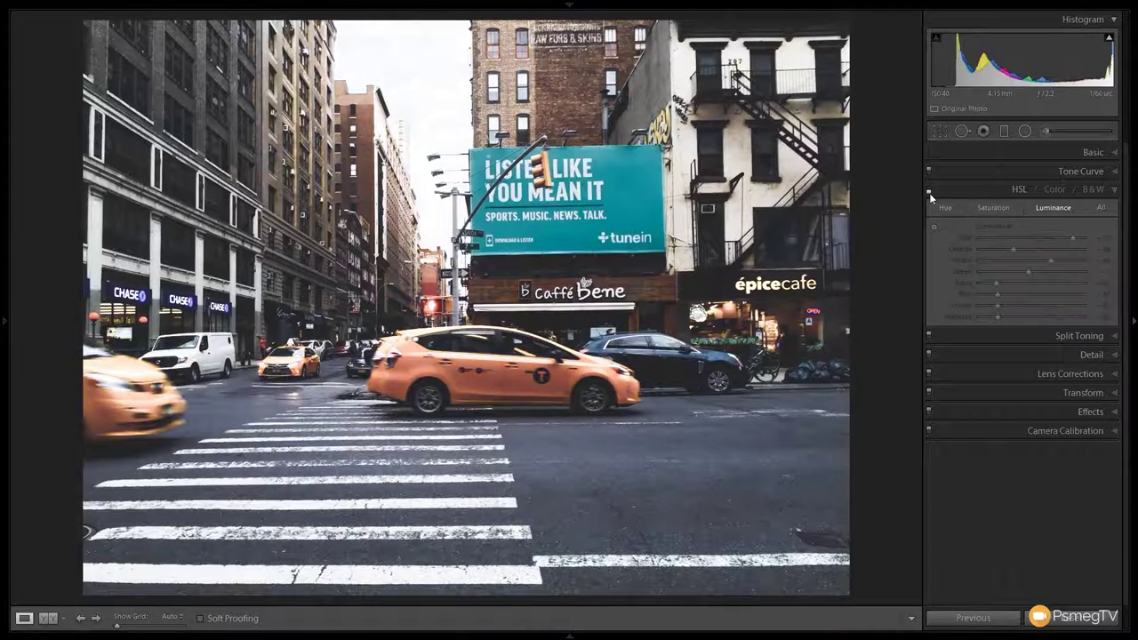
left_click(929, 192)
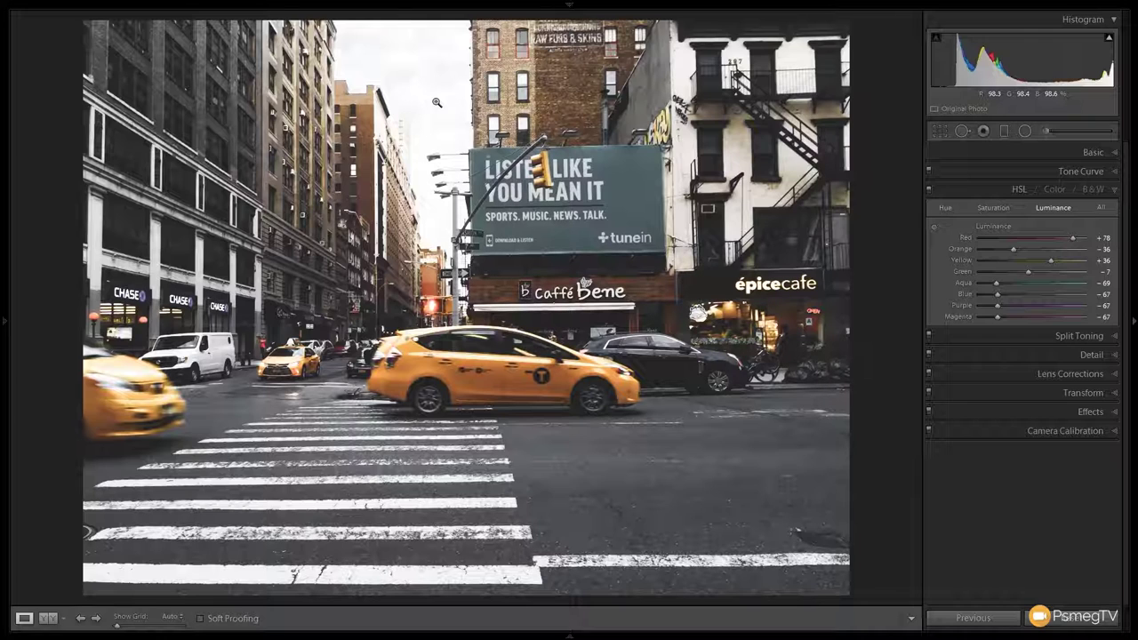
Step: Set the Post-Crop Vignetting Amount to -24 in the Effects panel
left_click(1081, 411)
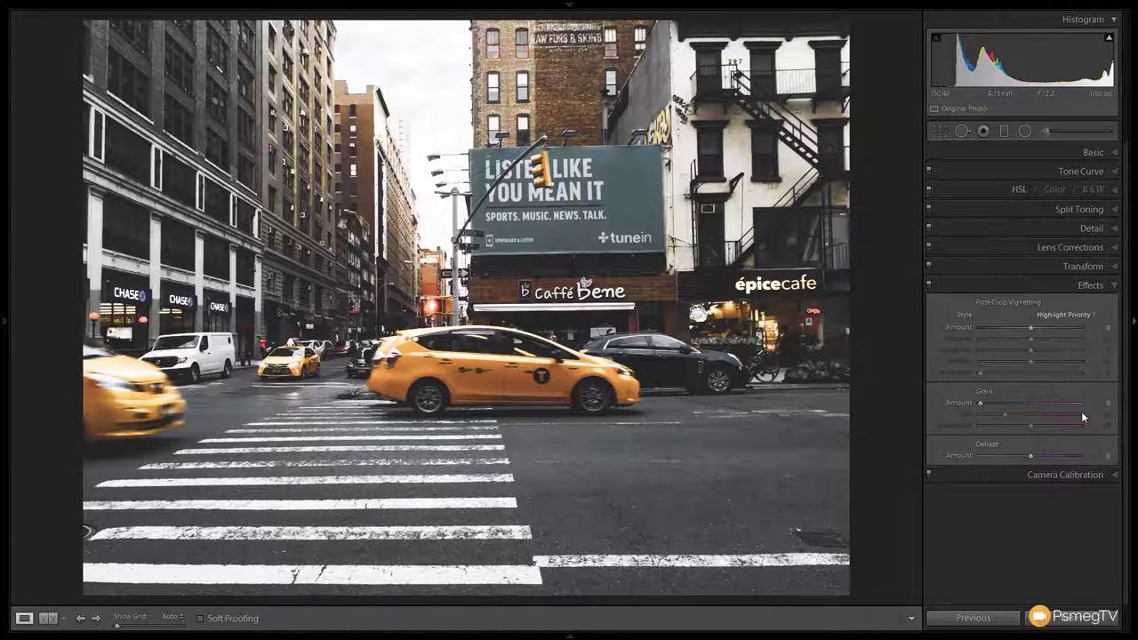
left_click_drag(1029, 327, 1016, 329)
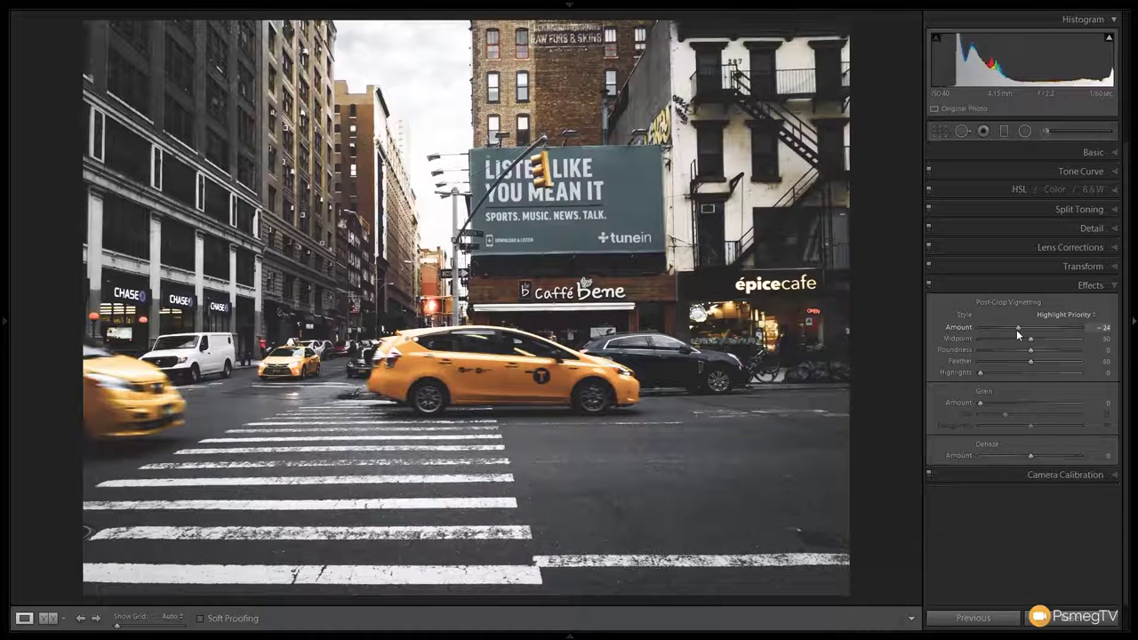